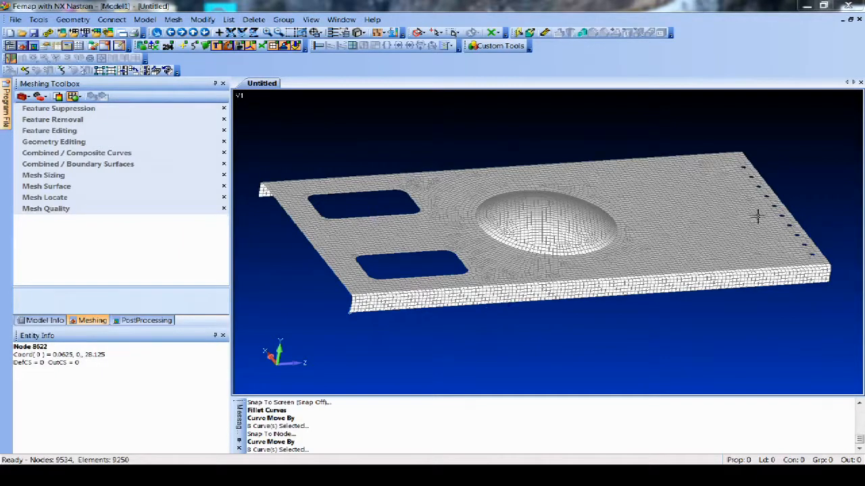
middle_drag(613, 290, 651, 326)
mouse_move(590, 298)
middle_down()
mouse_move(597, 308)
mouse_move(596, 293)
middle_up()
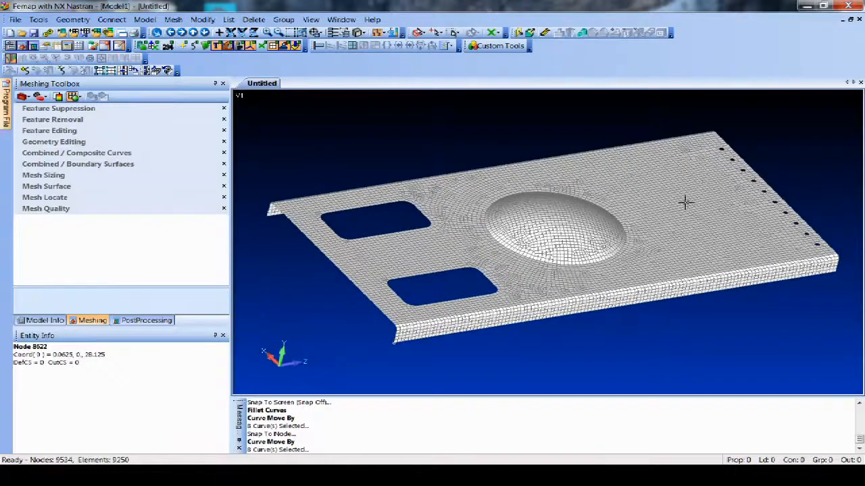
middle_drag(709, 292, 682, 291)
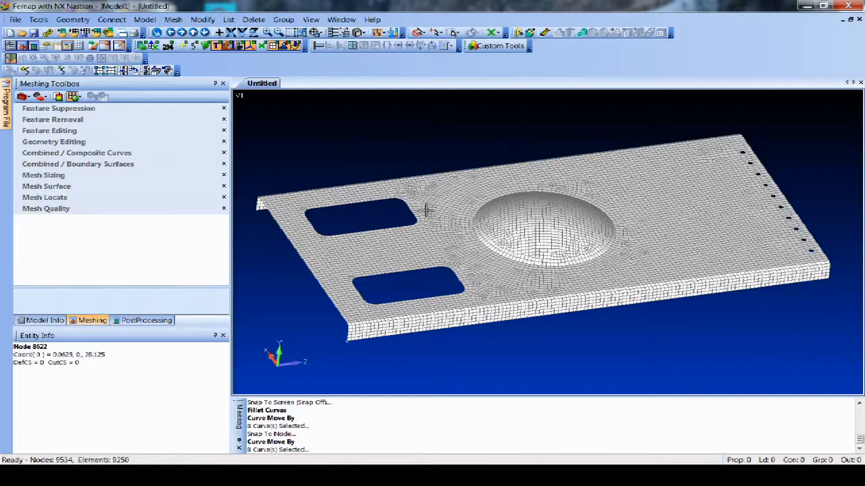
mouse_move(476, 255)
middle_down()
mouse_move(473, 274)
mouse_move(488, 248)
middle_up()
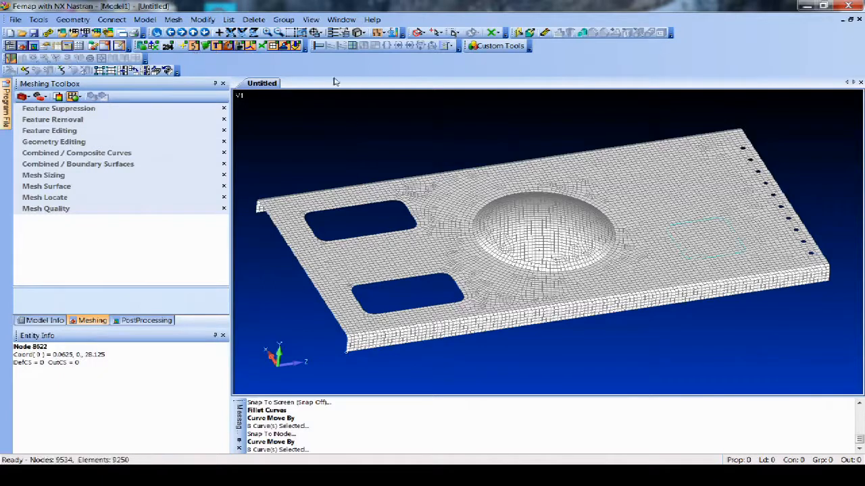
Highlight the eight curves of the rounded rectangle on the plate with their ID labels, and clear the highlighting
click(341, 20)
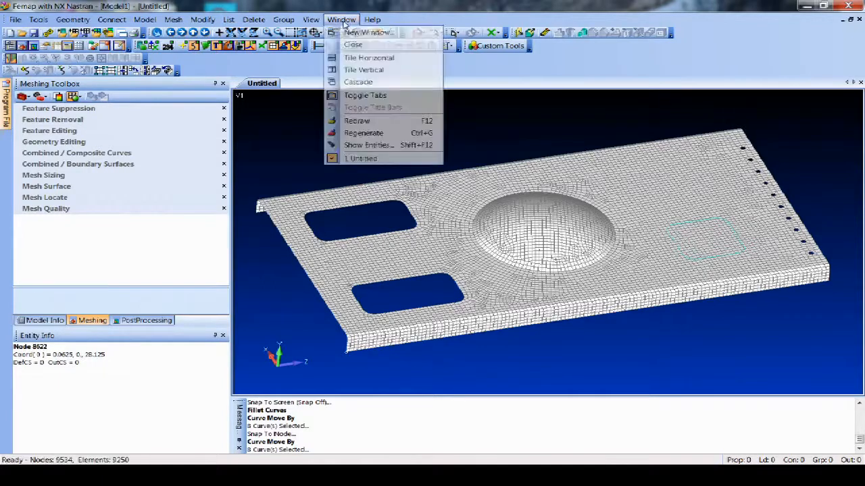
click(377, 146)
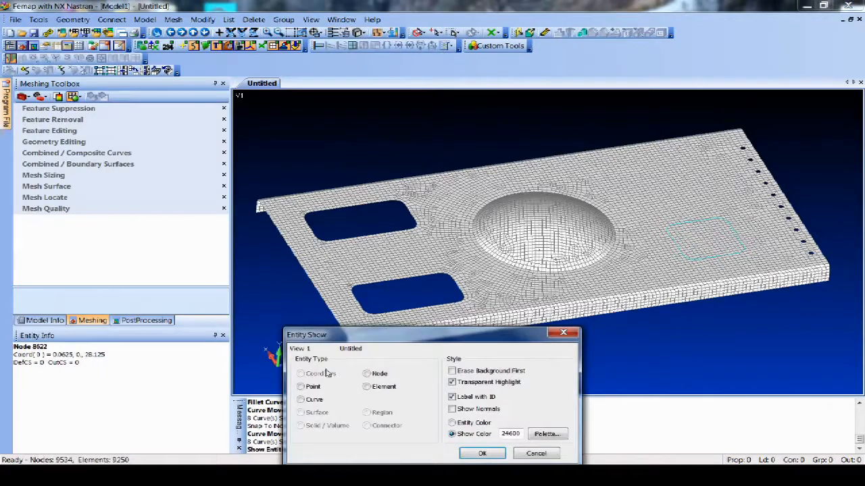
click(309, 403)
click(482, 454)
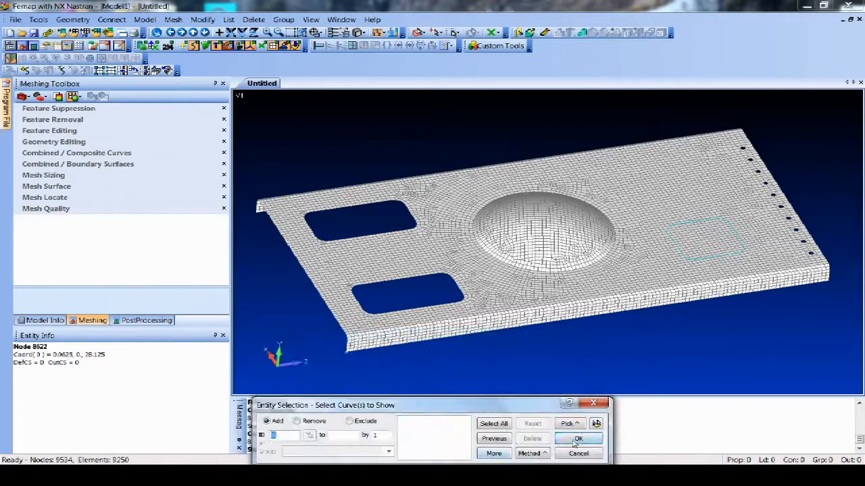
click(575, 441)
scroll(636, 312, up, 5)
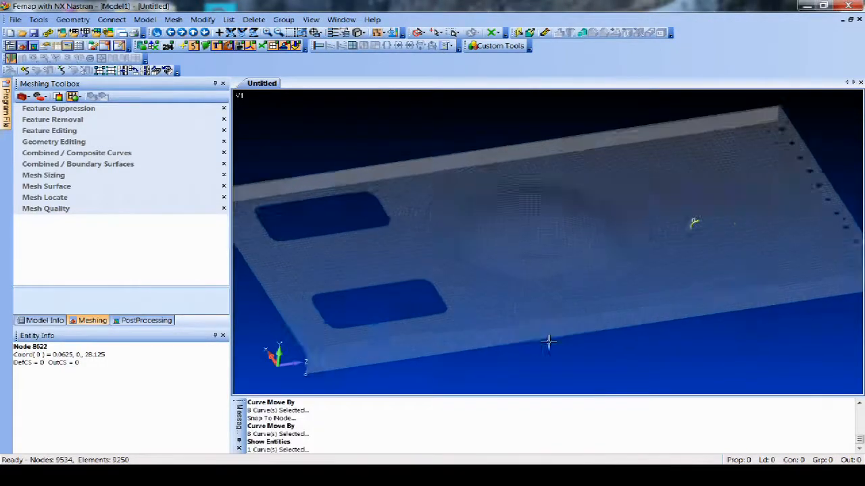
right_click(460, 176)
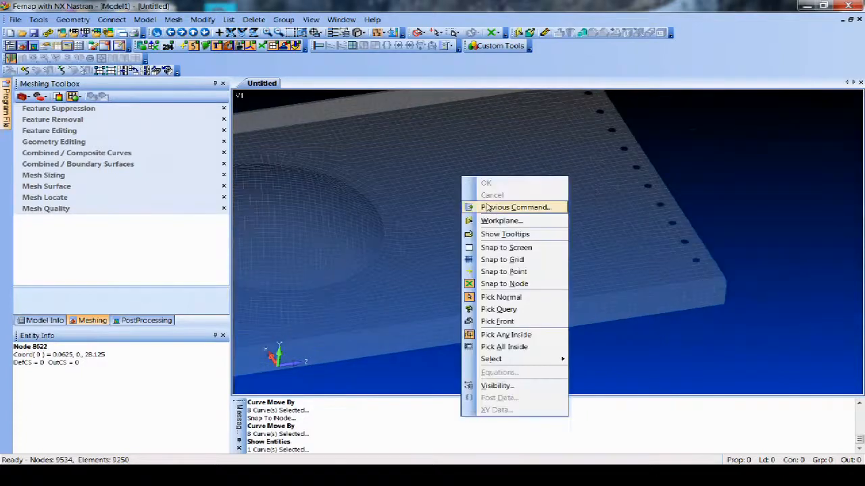
click(496, 400)
click(473, 454)
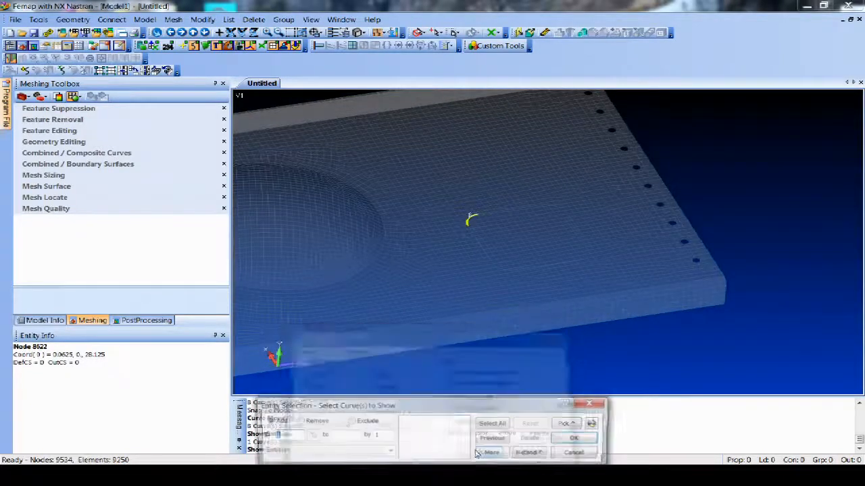
click(575, 441)
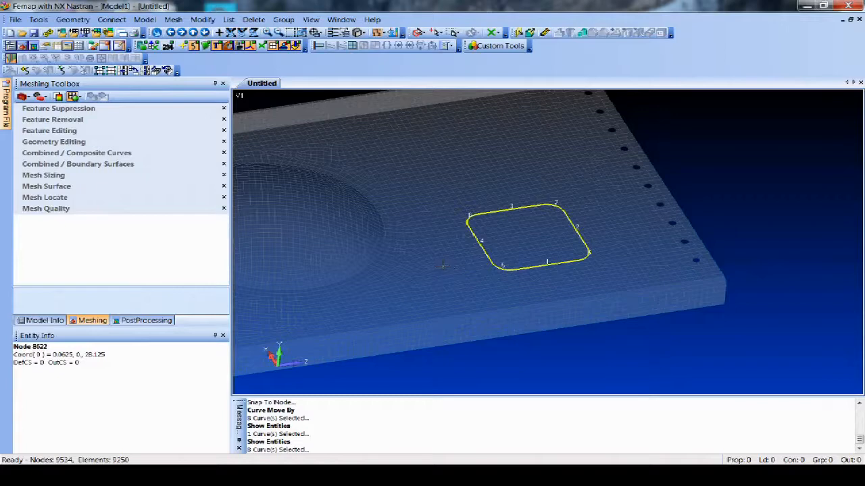
key(ctrl+g)
Start creating a surface from mesh and select the block of plate elements surrounding the rounded rectangle outline
mouse_move(485, 272)
middle_down()
mouse_move(459, 247)
mouse_move(438, 363)
mouse_move(487, 360)
mouse_move(473, 351)
mouse_move(507, 331)
mouse_move(554, 257)
mouse_move(550, 245)
mouse_move(344, 149)
middle_up()
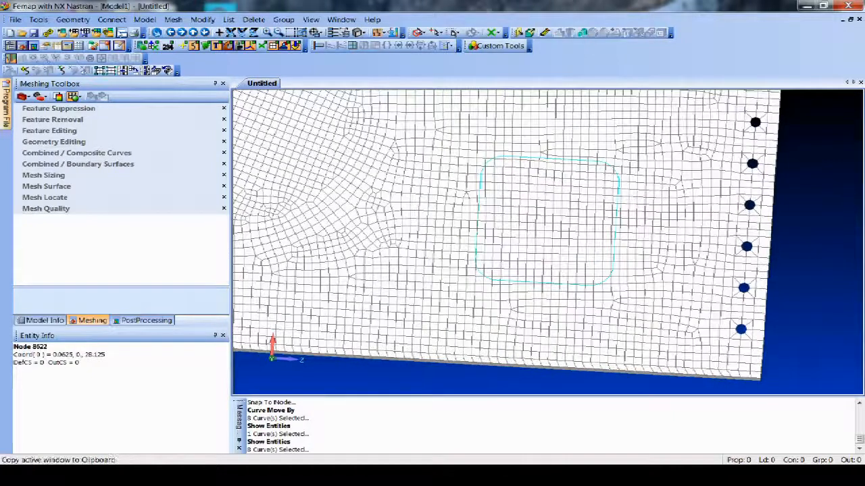
click(72, 19)
mouse_move(108, 132)
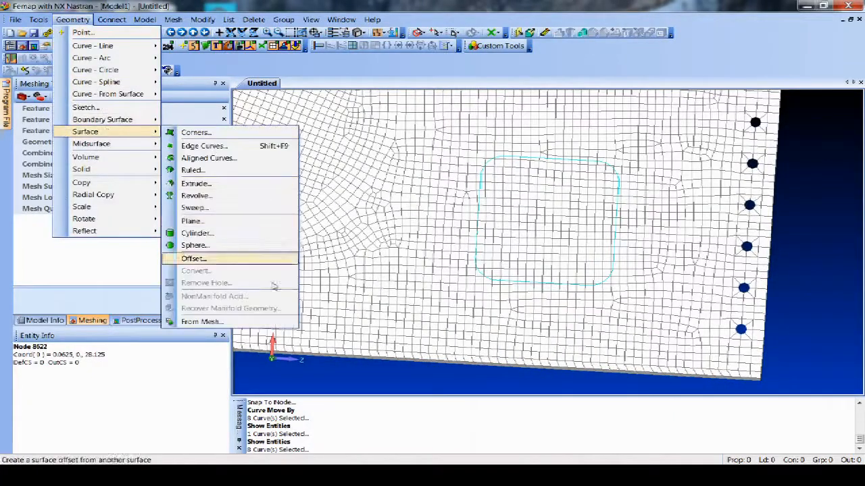
click(201, 322)
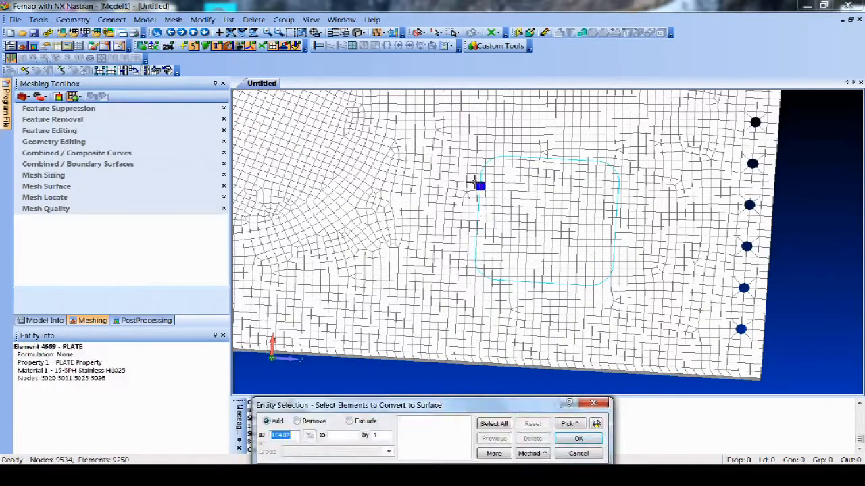
drag(439, 125, 628, 321)
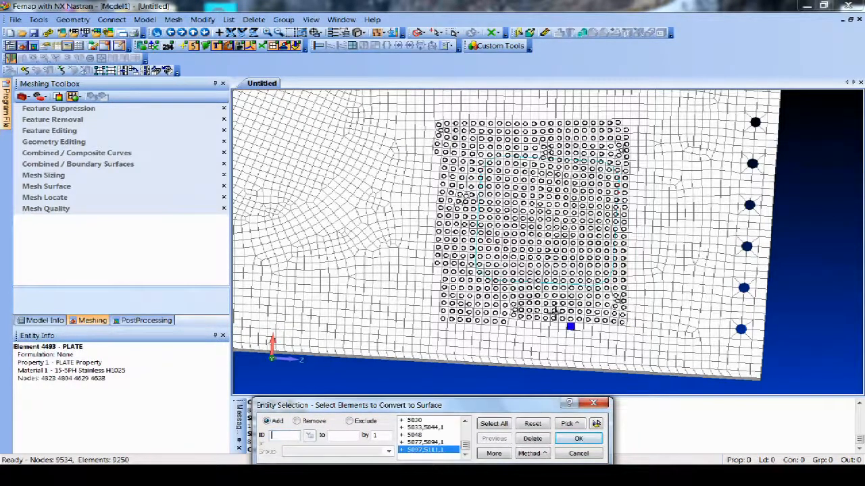
Add the missing elements along the block's left, lower and upper-right edges to the selection to even out its border
click(436, 272)
click(437, 280)
click(436, 288)
click(436, 296)
click(436, 304)
click(436, 312)
click(436, 321)
click(528, 325)
click(525, 329)
click(521, 319)
click(544, 323)
click(536, 317)
shift+drag(538, 323, 621, 331)
click(621, 329)
click(625, 127)
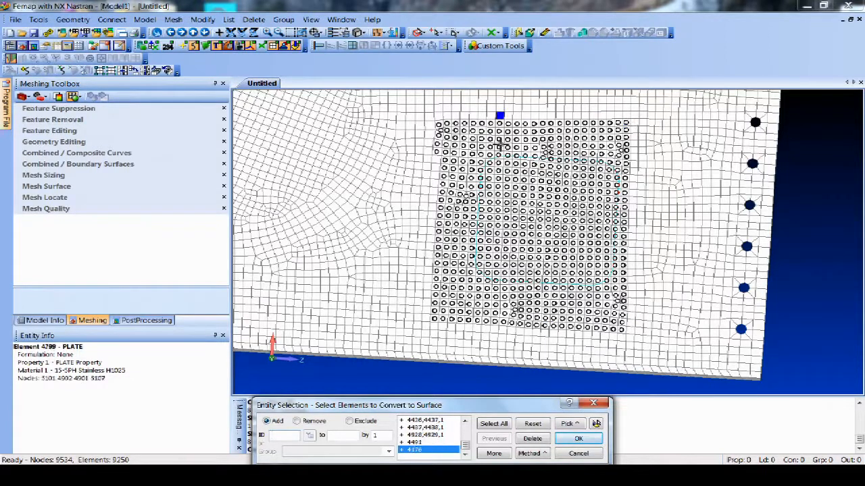
Remove the stray elements at the block's upper-left edge from the selection
ctrl+click(440, 127)
ctrl+click(438, 135)
click(438, 137)
click(436, 144)
click(436, 152)
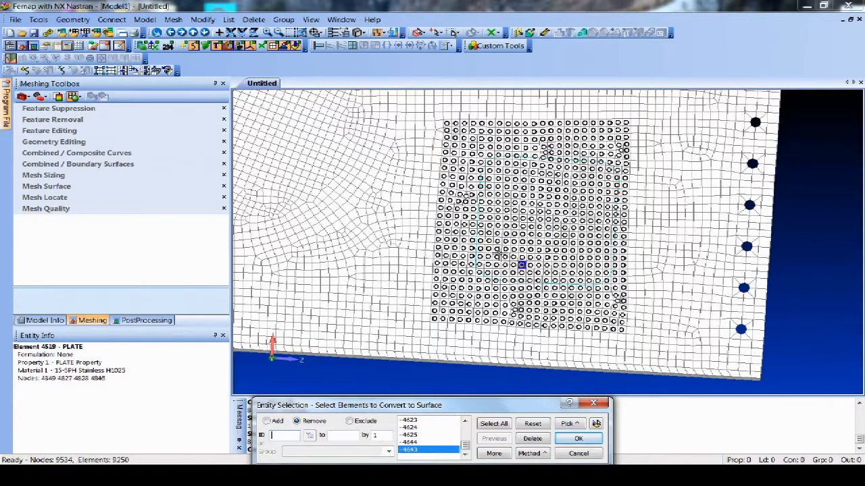
Convert the selected elements to a surface with Delete Mesh enabled, and turn on the display of surfaces
click(581, 439)
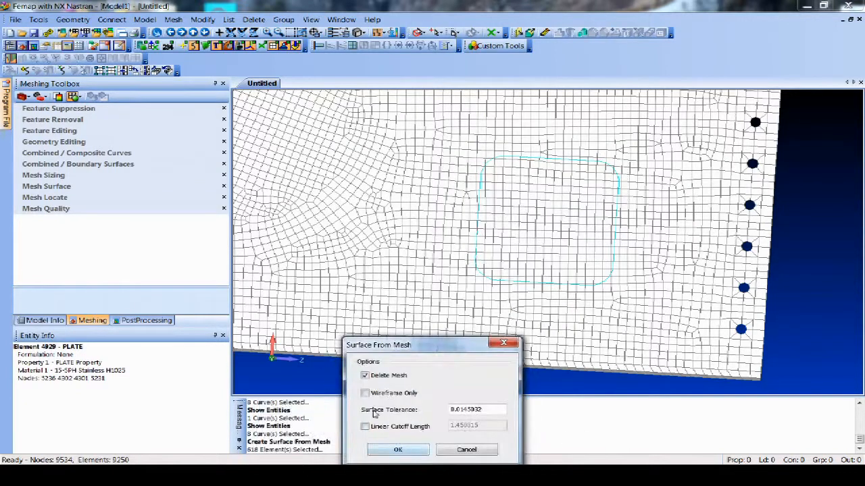
click(398, 449)
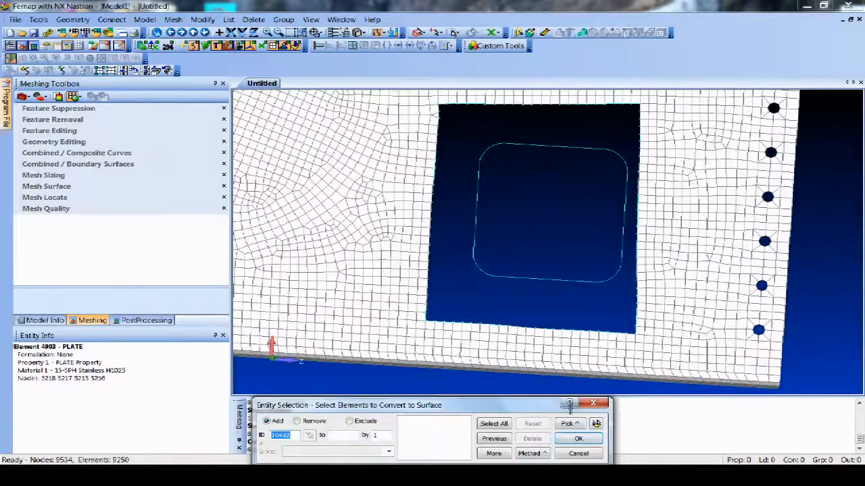
click(583, 455)
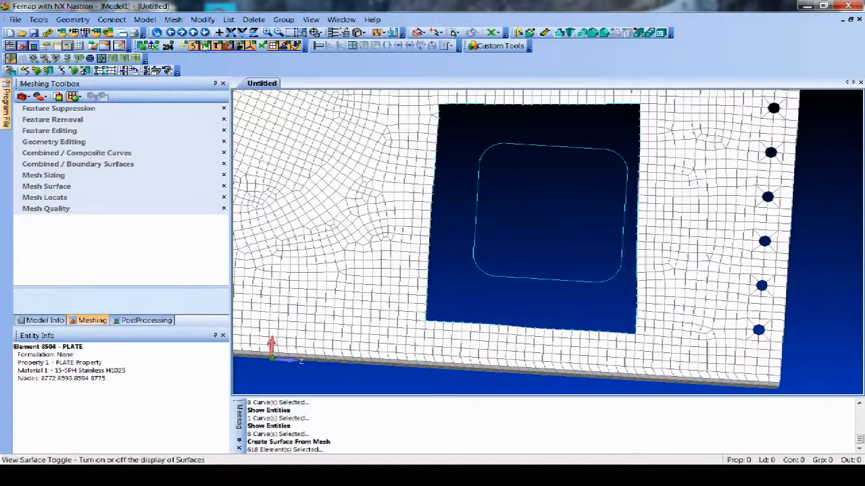
click(204, 46)
middle_drag(464, 276, 519, 256)
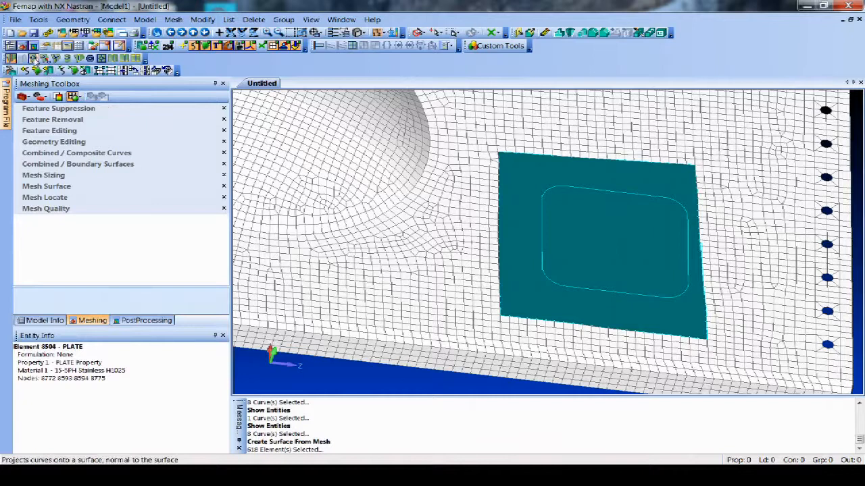
Project the eight rounded rectangle curves onto the new surface, normal to it
click(34, 58)
double_click(558, 231)
click(555, 233)
click(555, 269)
click(603, 283)
click(666, 293)
click(687, 257)
click(677, 210)
click(632, 196)
click(572, 202)
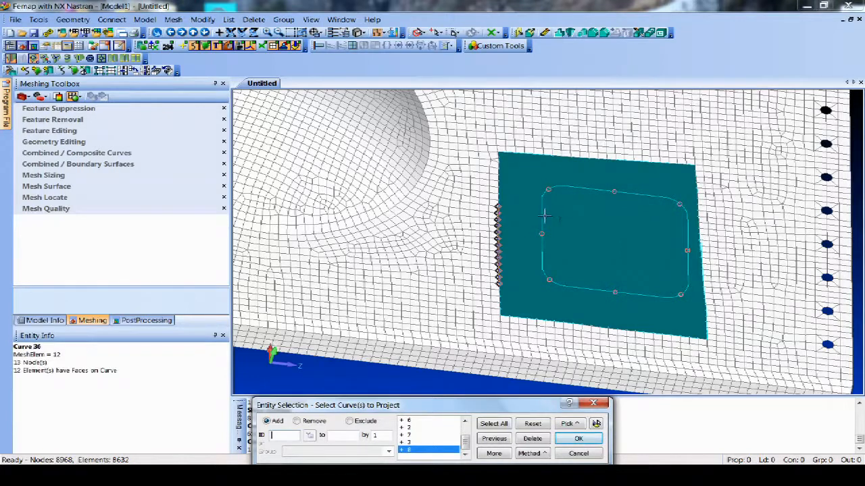
click(569, 442)
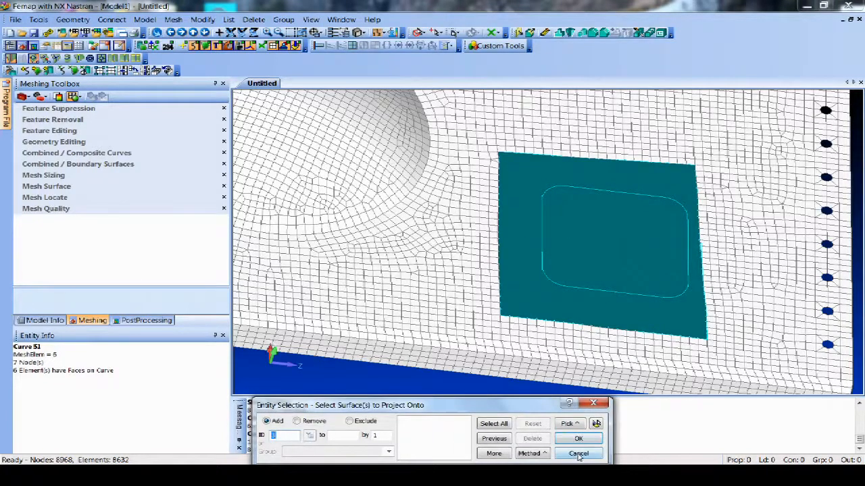
click(579, 454)
Delete the surface enclosed by the projected rounded rectangle to open a cutout
click(255, 20)
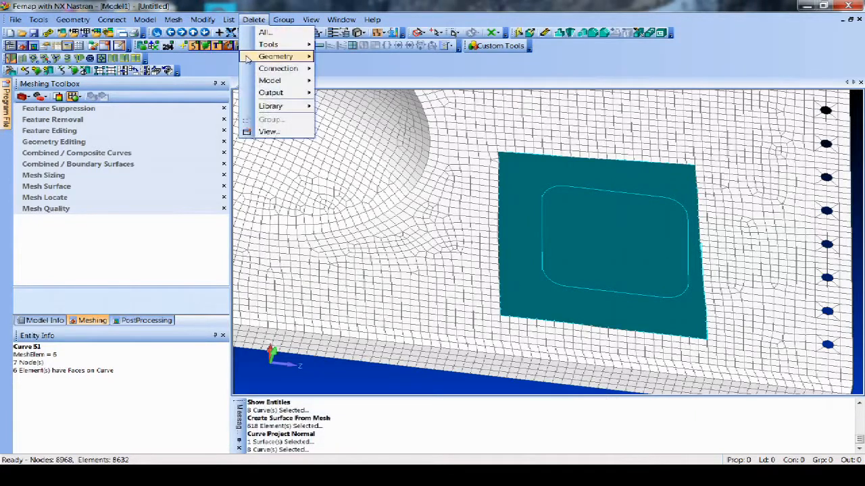
mouse_move(247, 58)
click(344, 93)
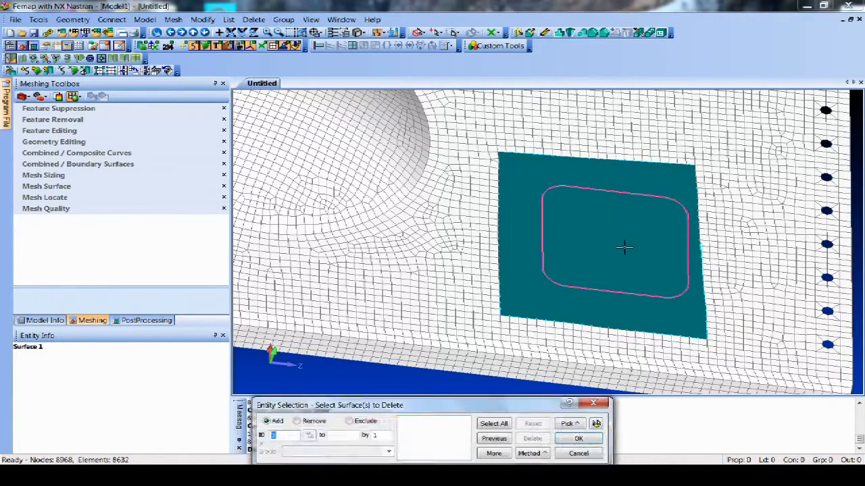
click(624, 247)
key(Return)
click(498, 253)
Select all eight edge curves of the cutout with a polygon pick for setting the mesh size along curves
ctrl+middle_drag(628, 254, 561, 227)
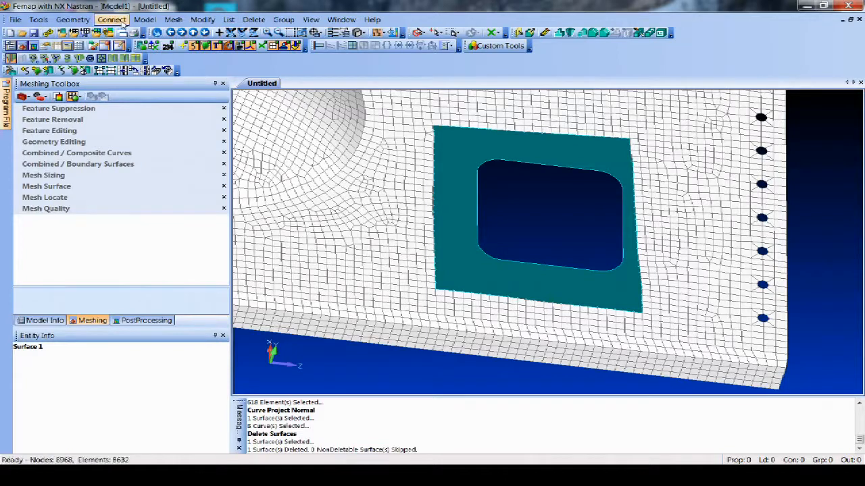
click(174, 20)
mouse_move(243, 45)
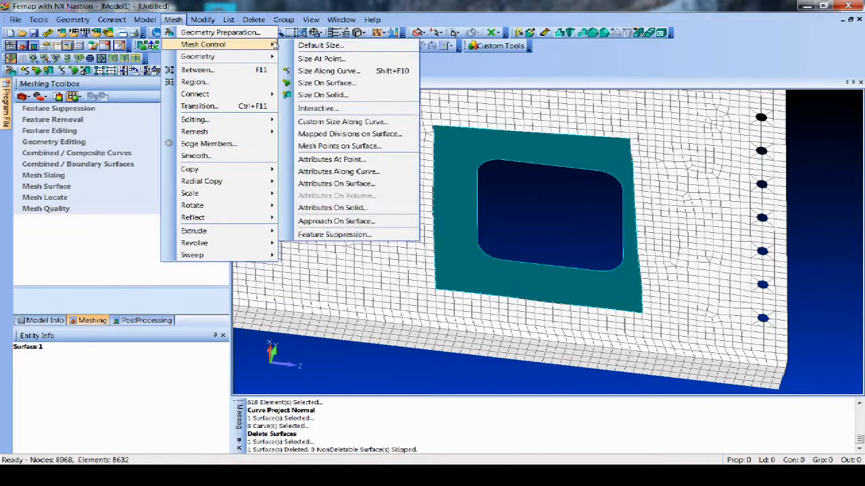
click(345, 70)
ctrl+shift+click(466, 156)
click(472, 270)
click(628, 285)
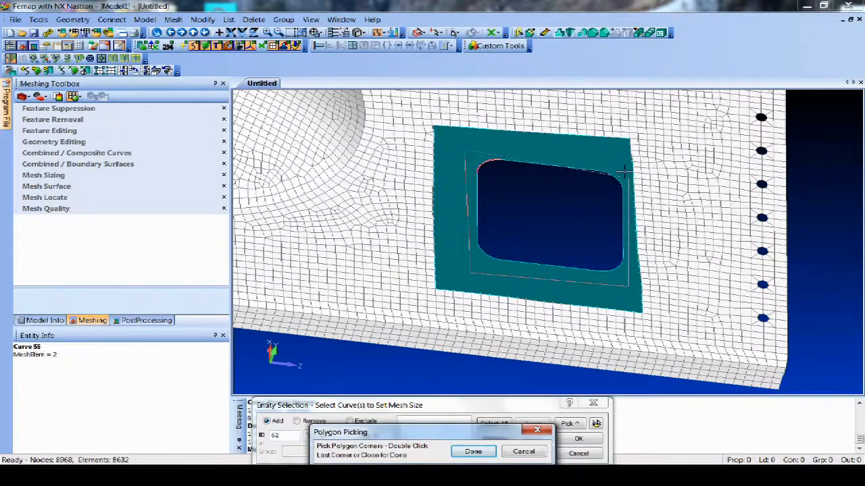
double_click(628, 177)
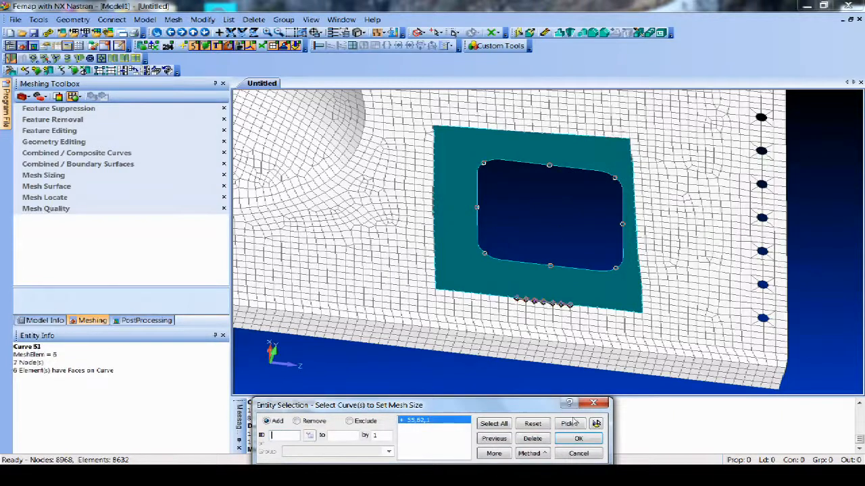
click(579, 439)
Set the cutout curves' element size from the distance measured between two adjacent nodes on the surface's upper edge
click(277, 397)
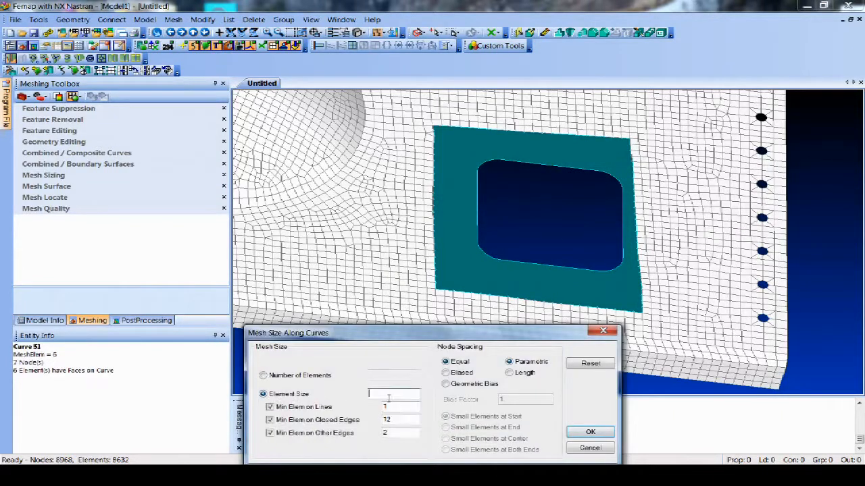
key(ctrl+m)
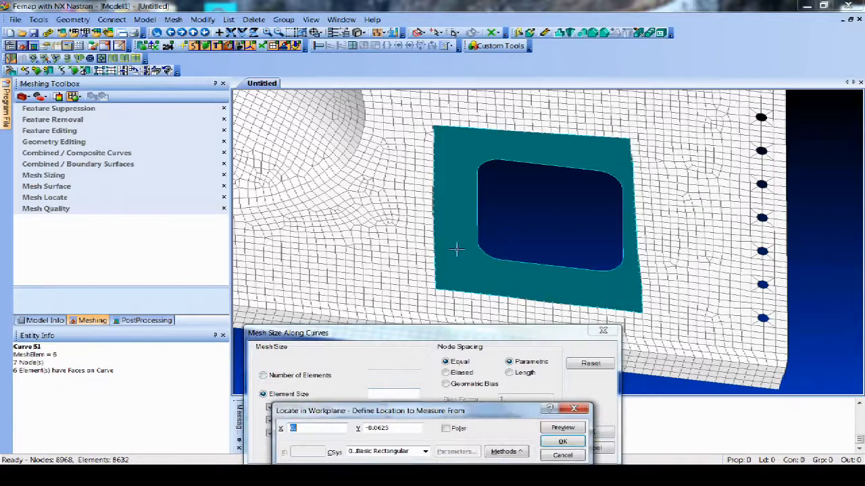
right_click(494, 123)
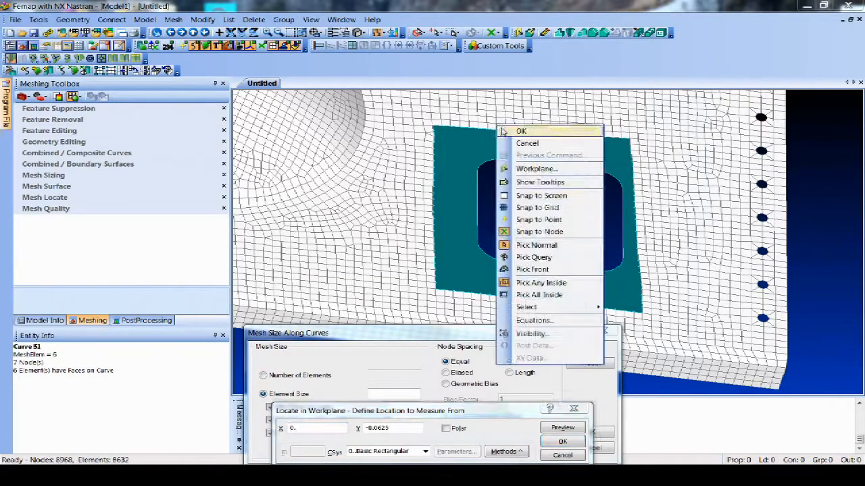
click(539, 230)
click(508, 453)
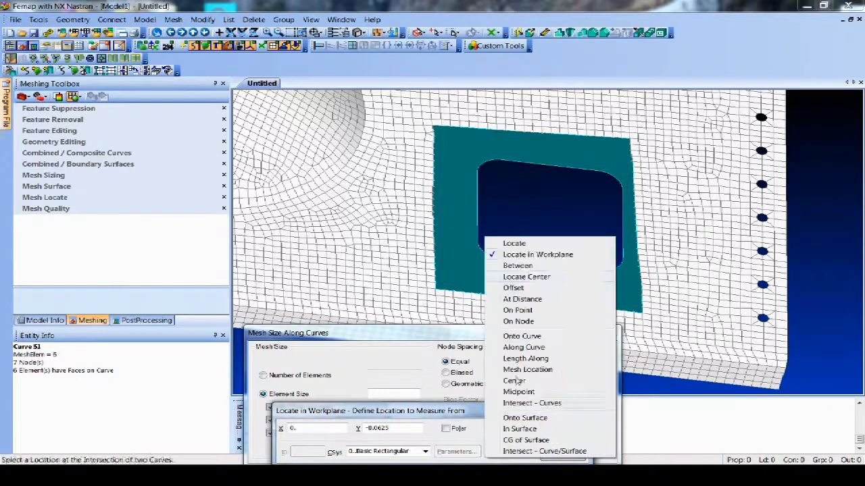
click(511, 244)
click(505, 135)
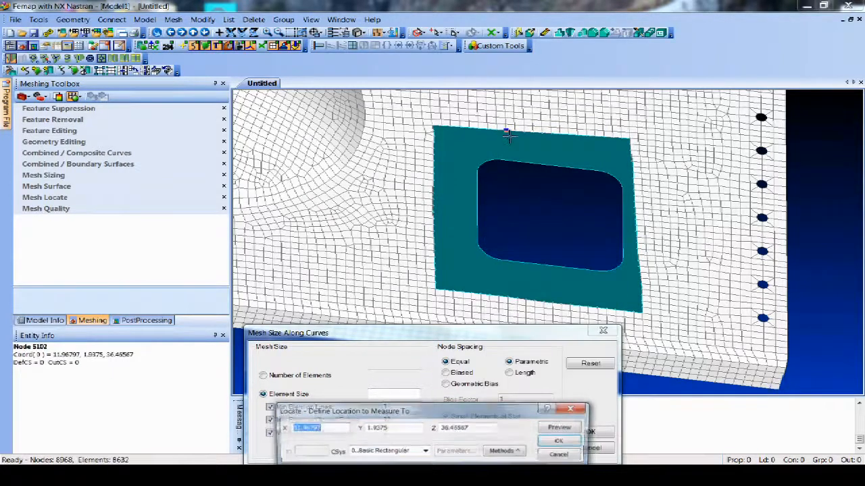
click(514, 164)
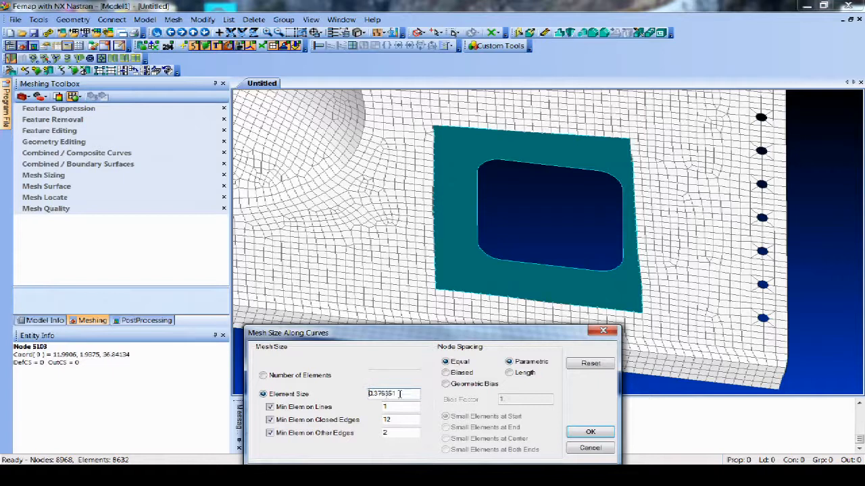
drag(371, 394, 364, 398)
key(BackSpace)
key(Return)
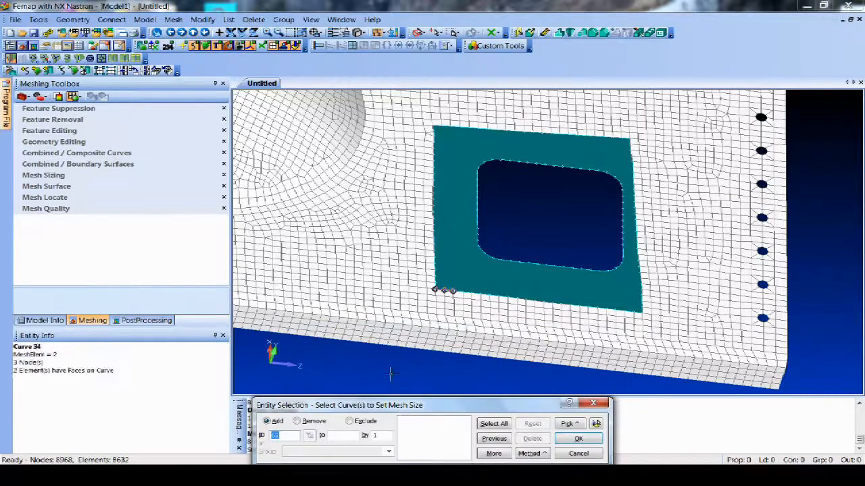
Mesh the trimmed surface around the cutout with quad elements, using PLATE Property and mapped meshing on
click(579, 454)
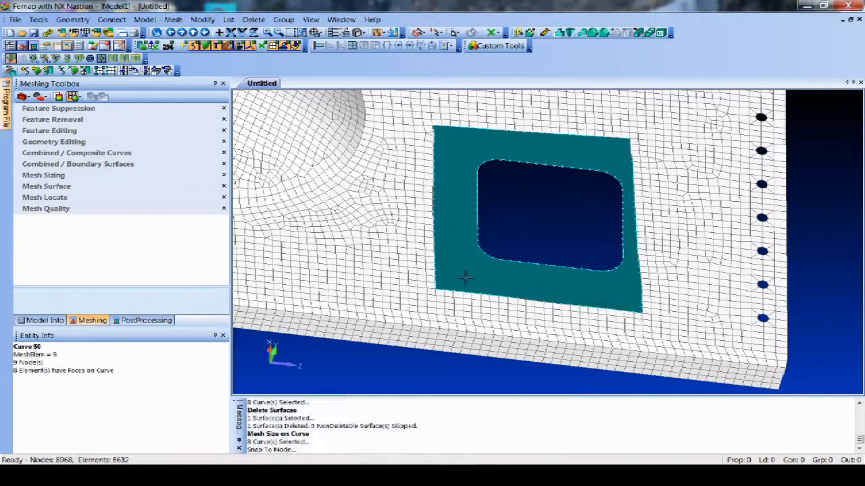
click(173, 19)
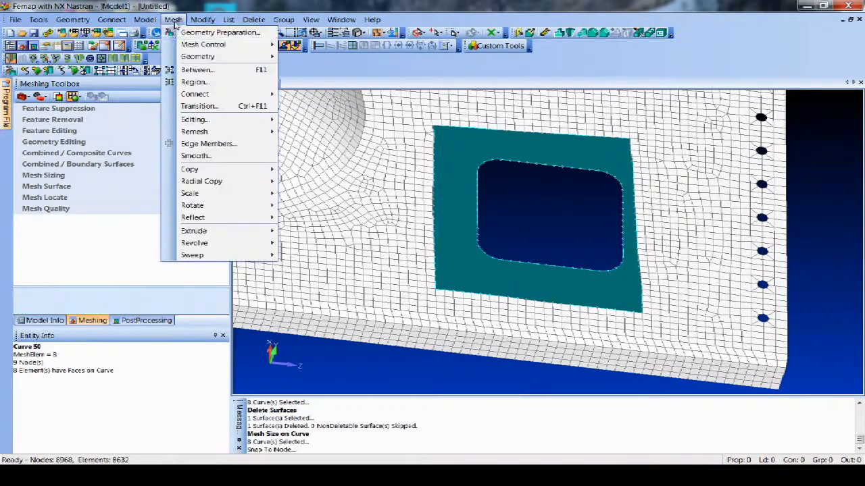
mouse_move(202, 56)
click(312, 84)
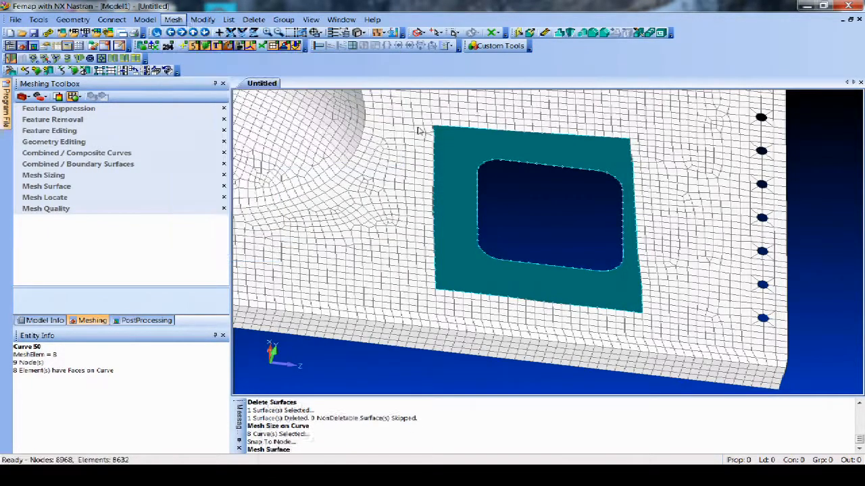
click(452, 139)
key(Return)
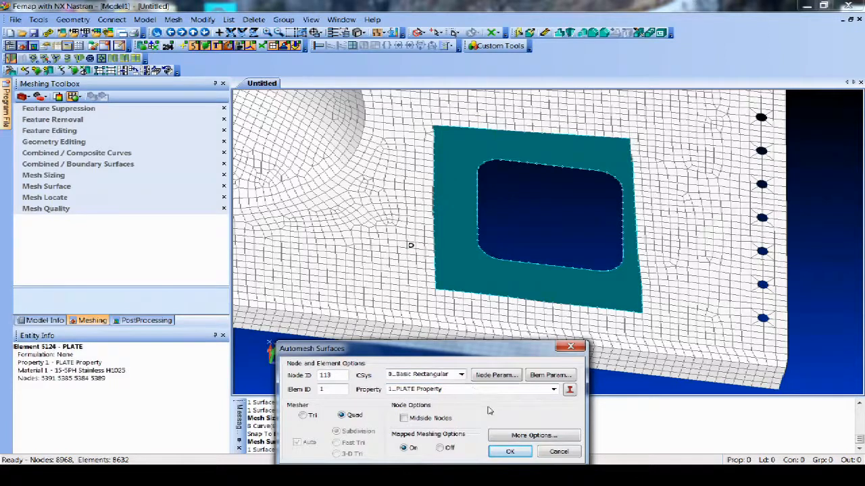
click(508, 450)
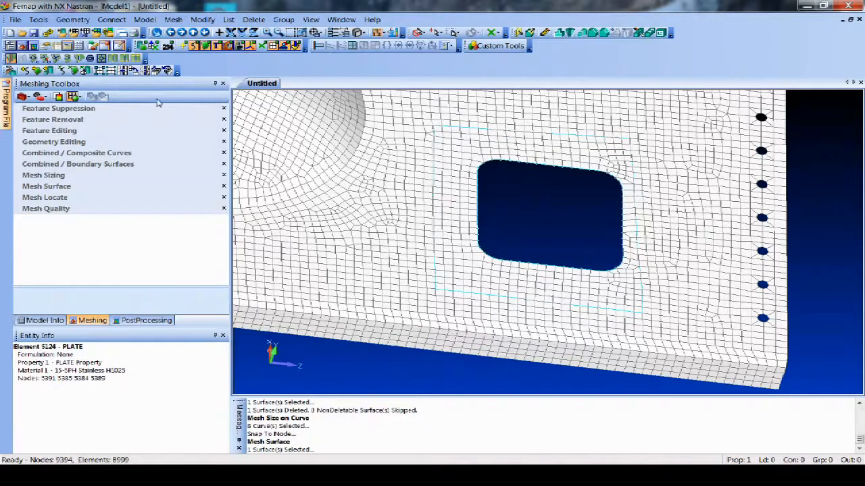
Check all nodes in the model for coincidence and preview the merge candidates at the default tolerance
click(39, 20)
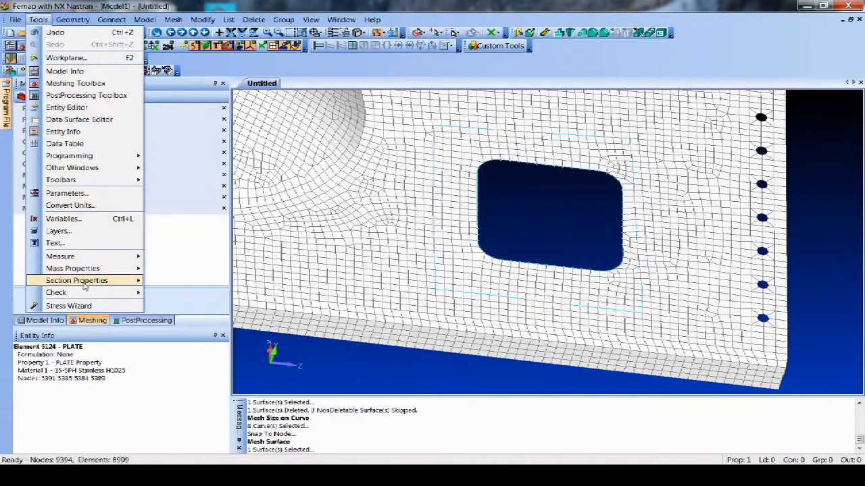
mouse_move(86, 292)
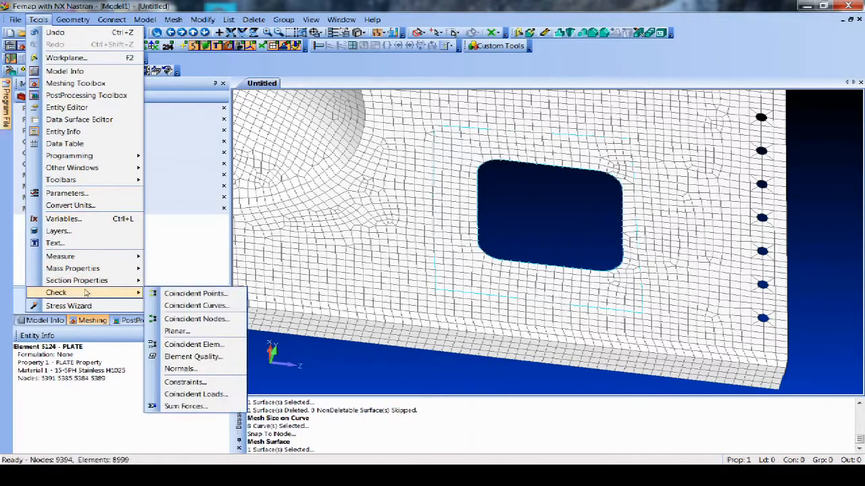
click(205, 320)
click(493, 424)
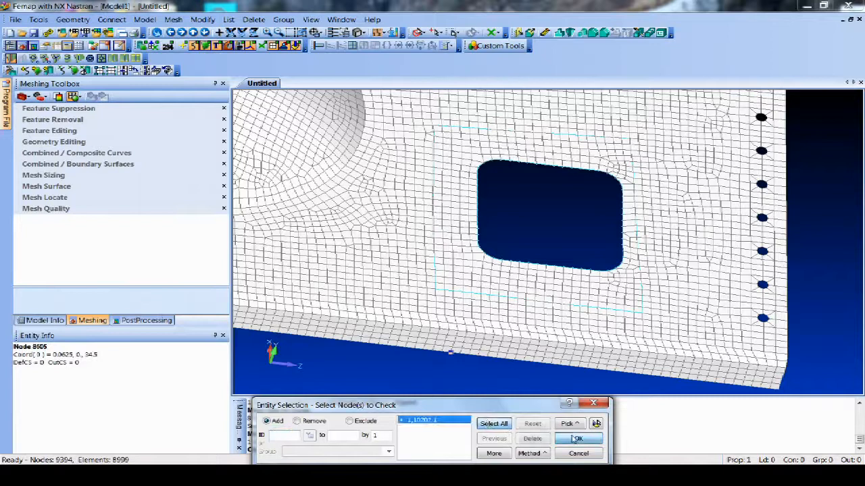
click(577, 439)
click(384, 276)
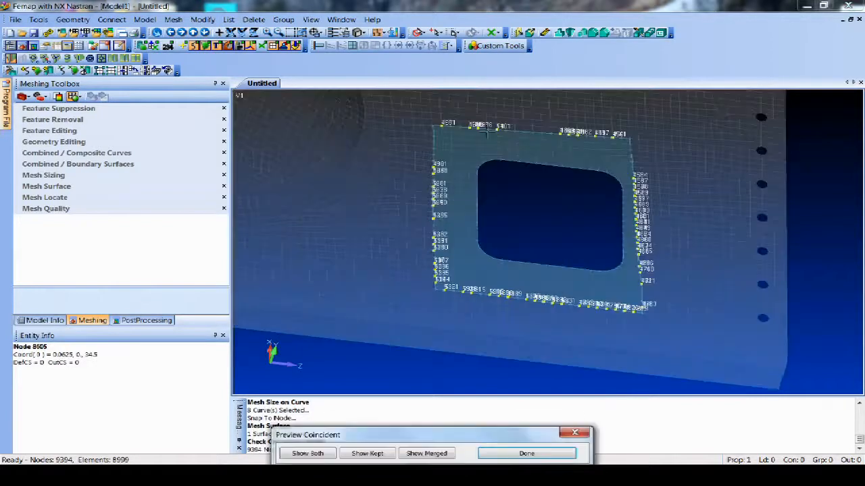
click(526, 454)
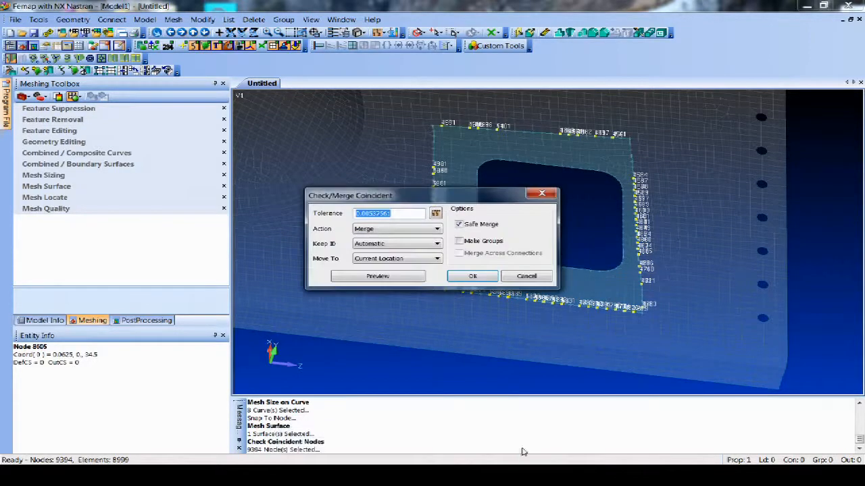
Preview the coincident nodes at tolerances of 0.05 and 0.1, and merge them using 0.1
text(.05)
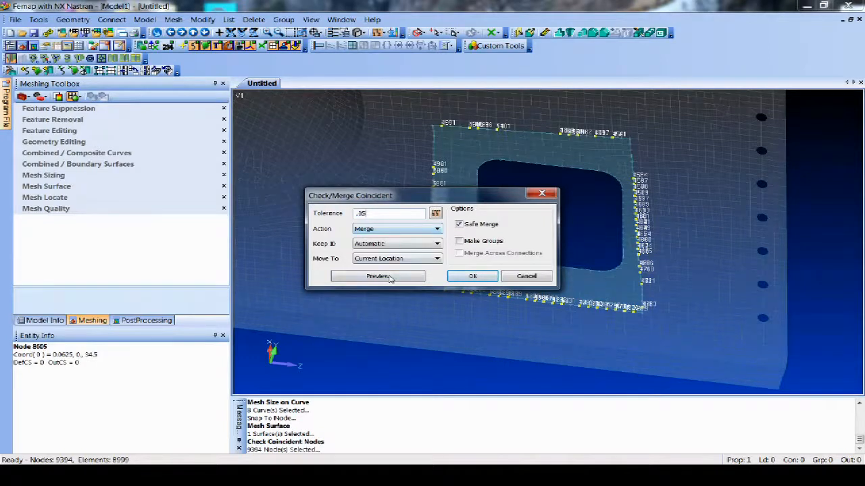
click(389, 277)
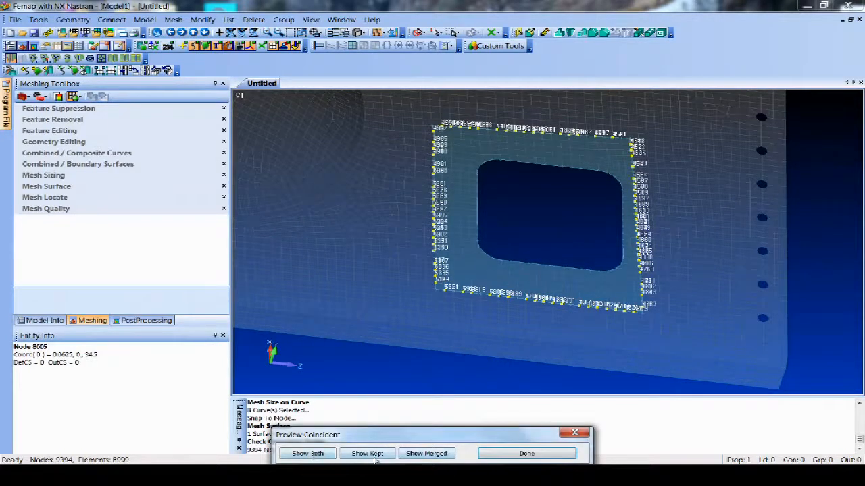
click(526, 453)
text(.1)
click(390, 277)
click(525, 453)
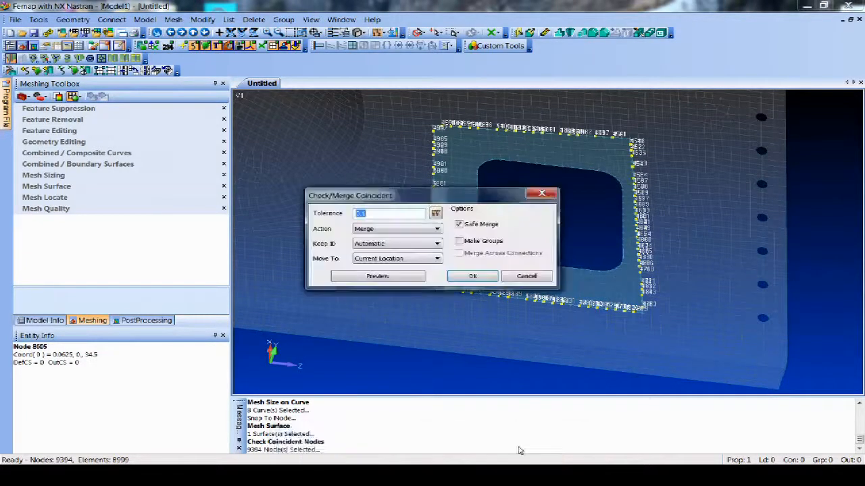
click(477, 275)
Display only the free edges to check the mesh connection around the cutout, and restore the hidden line view
key(F5)
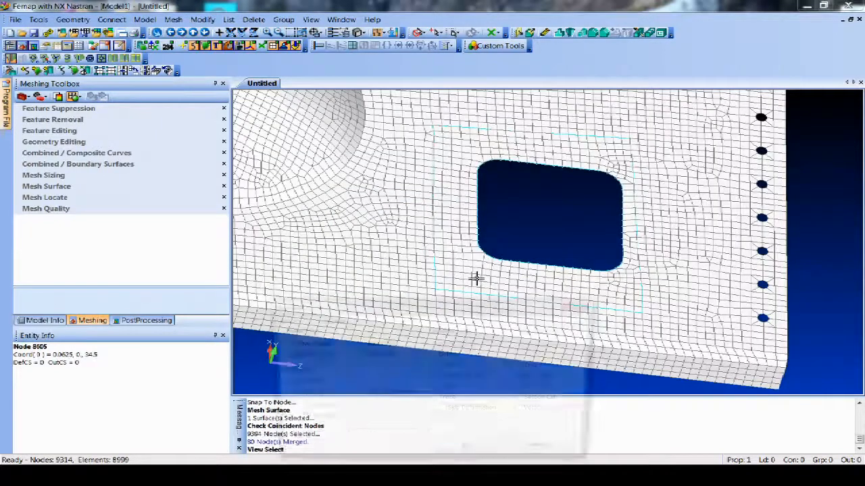
click(369, 344)
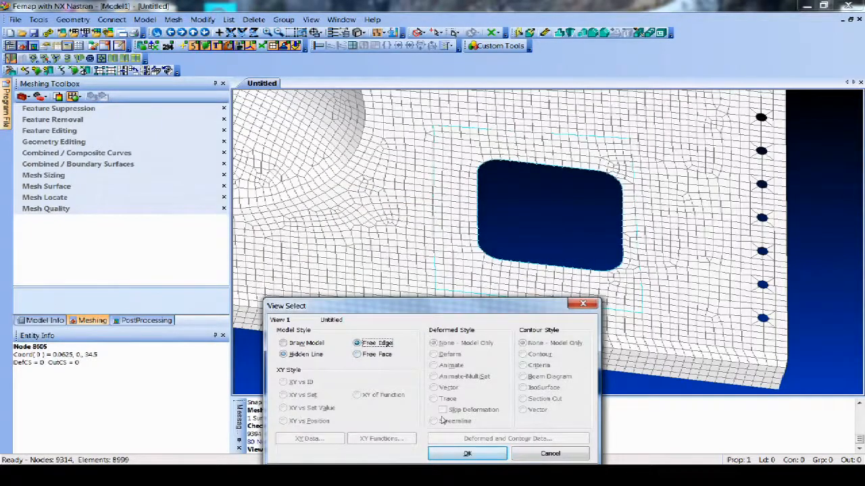
click(451, 454)
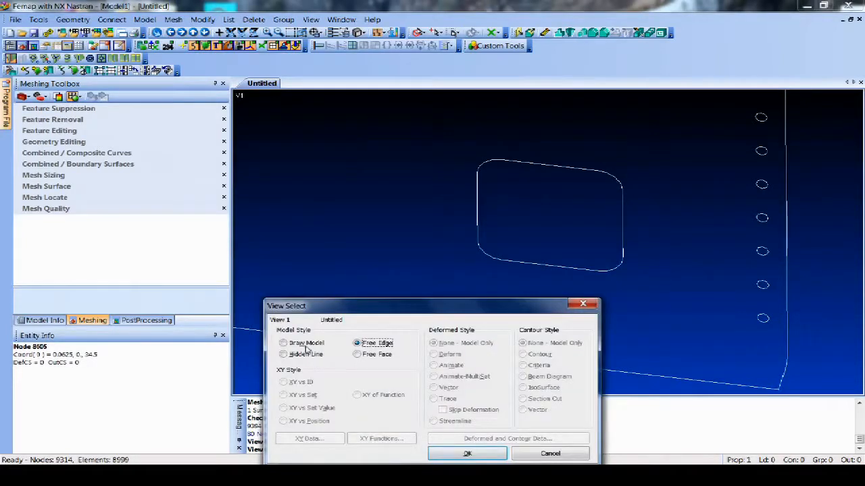
click(302, 355)
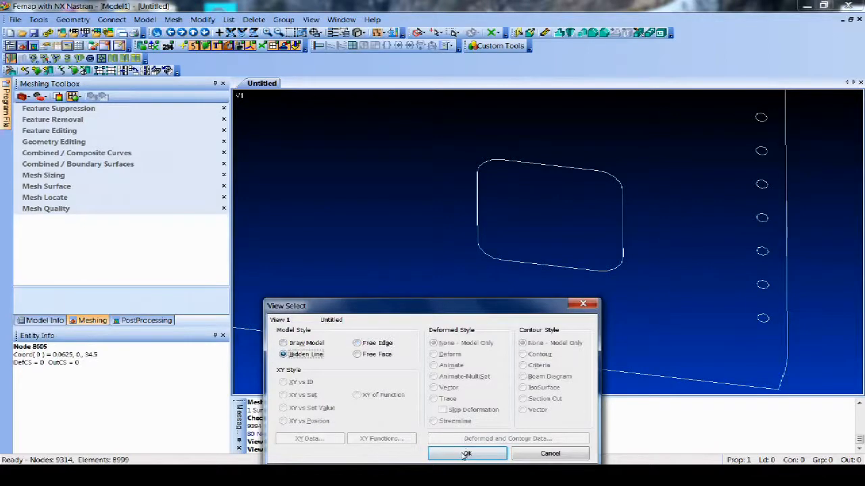
click(466, 453)
Turn on the mesh quality display and examine the elements around the cutout
scroll(513, 318, down, 4)
middle_drag(513, 318, 500, 253)
scroll(520, 242, up, 8)
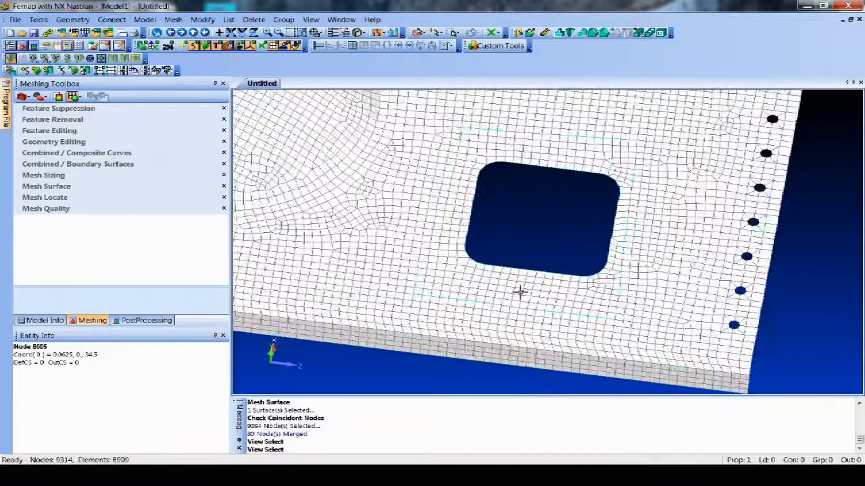
scroll(525, 238, up, 2)
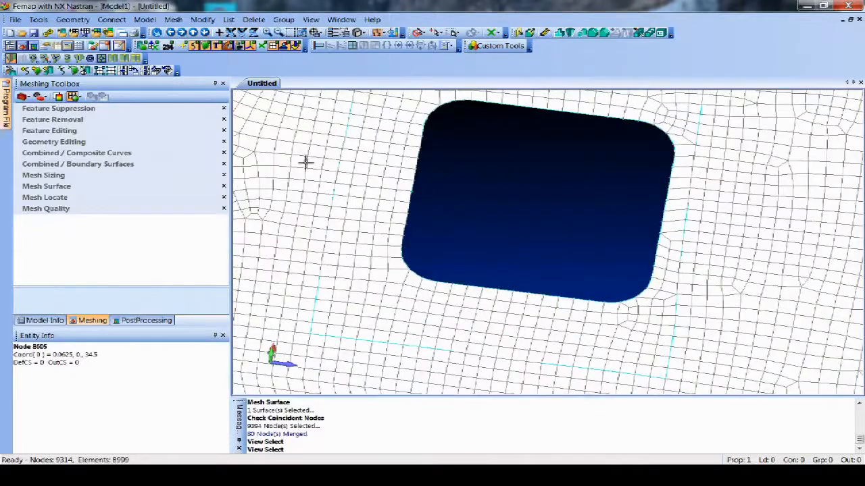
click(58, 96)
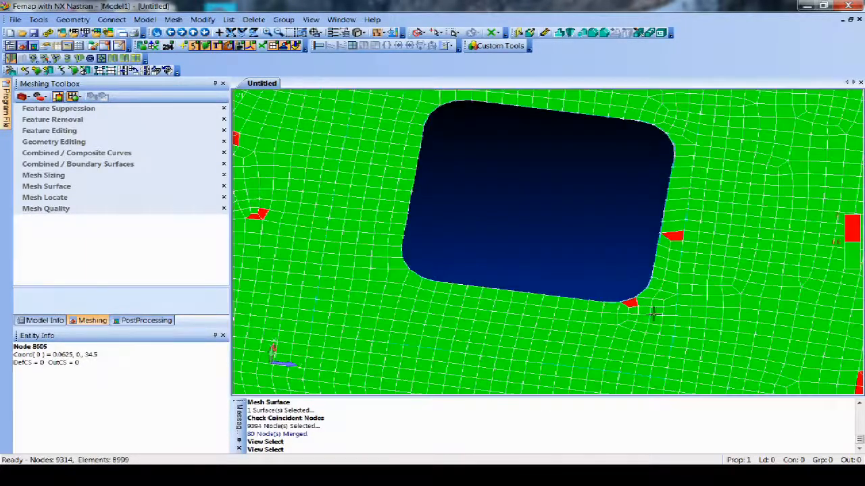
middle_drag(683, 264, 667, 261)
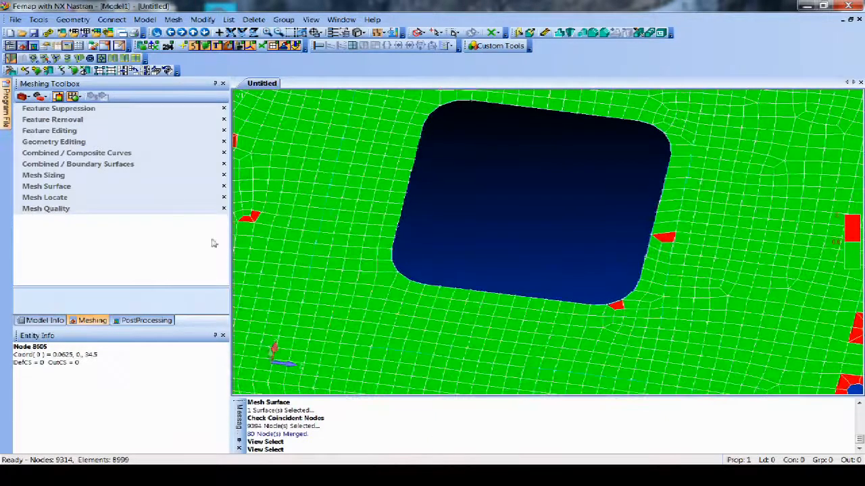
Increase the element count by 1 on the cutout's right edge and lower-right corner curves, and turn off the mesh quality display
click(56, 178)
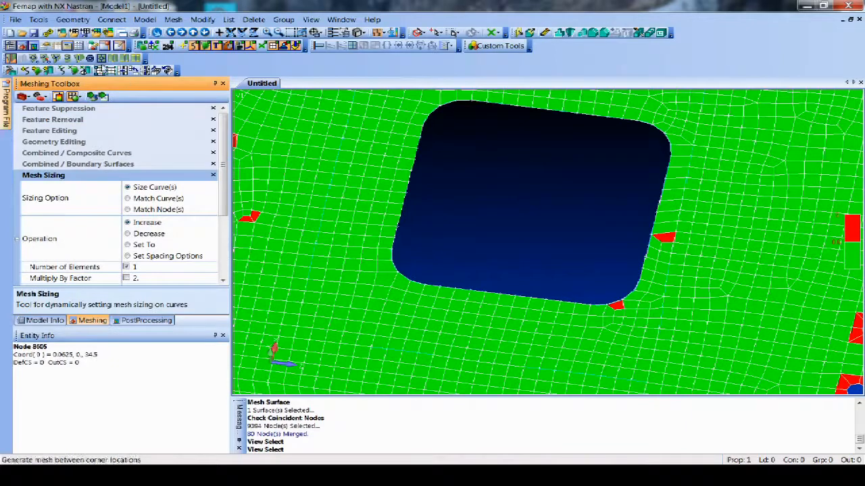
click(623, 229)
click(598, 285)
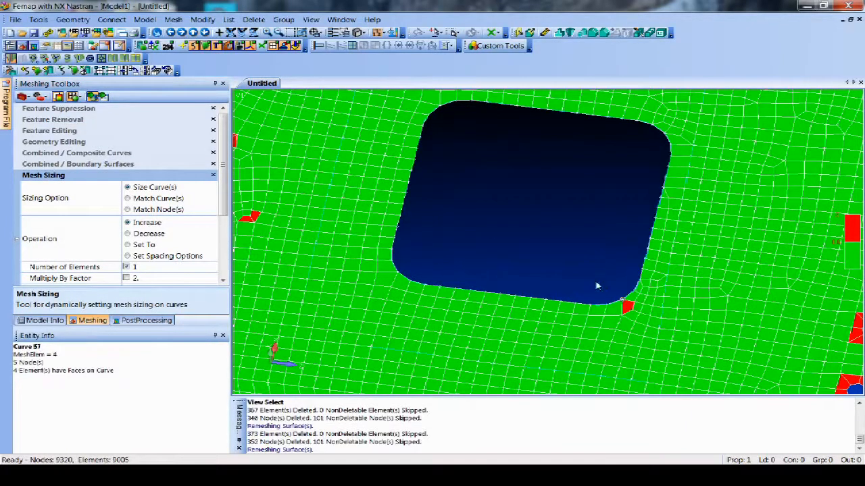
middle_drag(538, 224, 543, 232)
scroll(545, 204, down, 4)
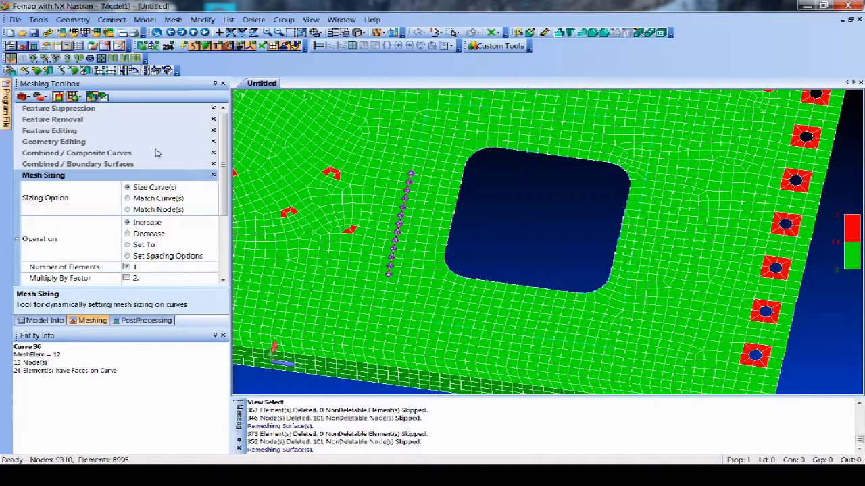
click(101, 99)
Recheck the free edges of the remeshed plate and return the model to hidden line style
key(F5)
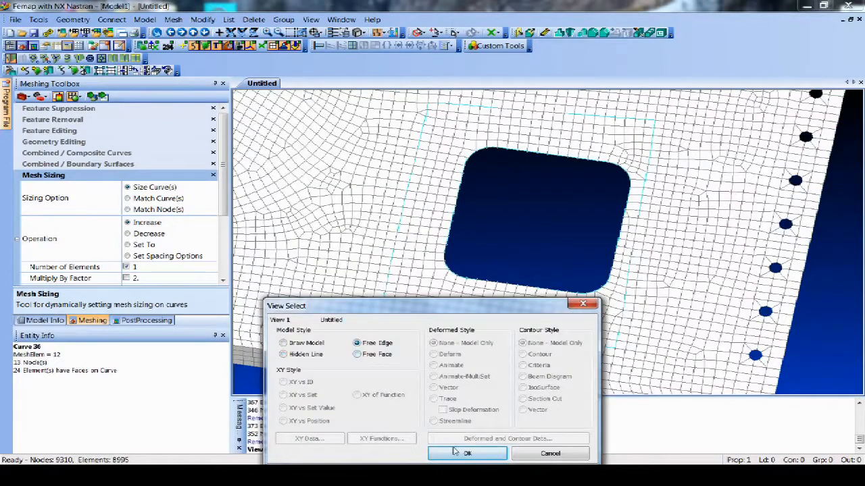
click(463, 453)
key(F5)
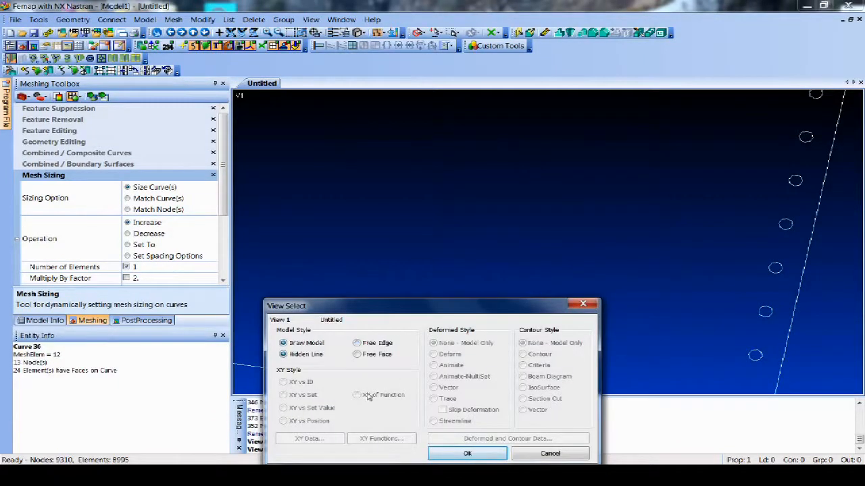
click(460, 452)
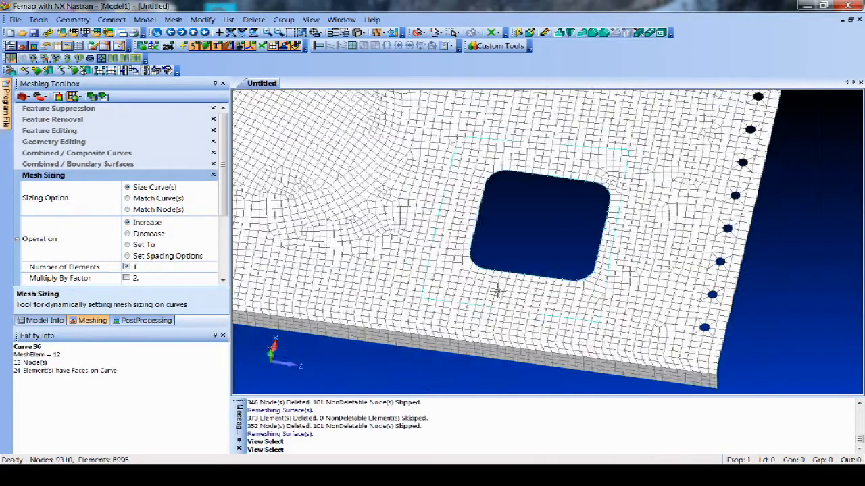